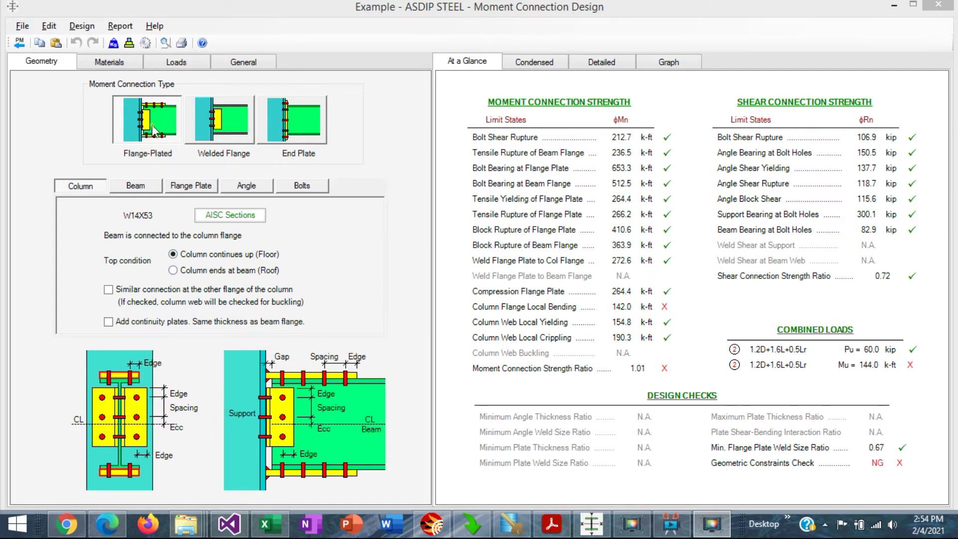
Step: Set the moment connection type to End Plate and select W14X53 from the AISC W shapes as the column section
left_click(218, 142)
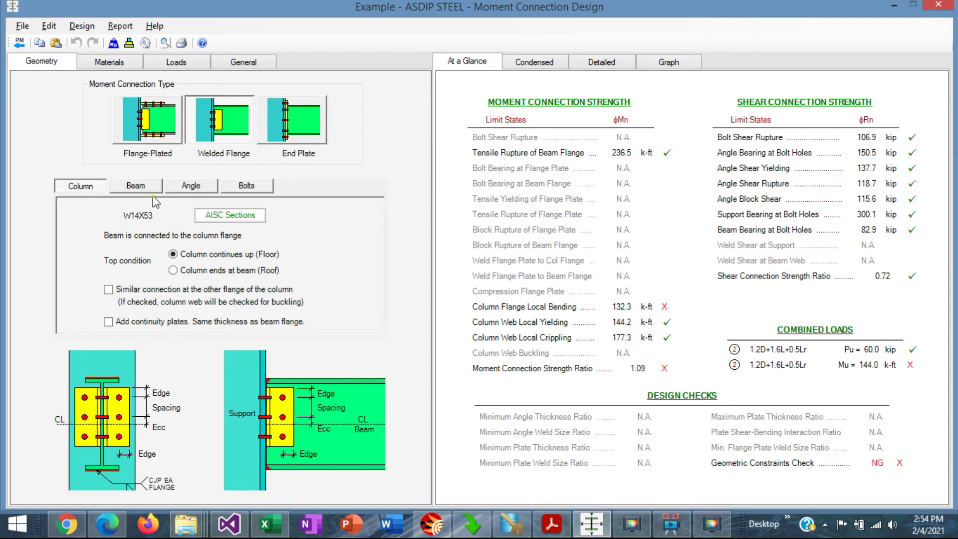
left_click(296, 141)
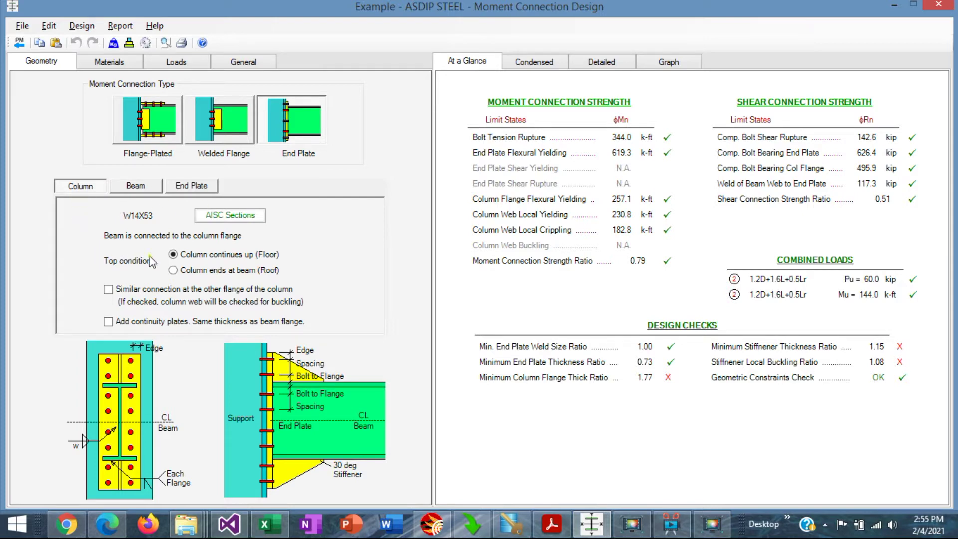
left_click(229, 216)
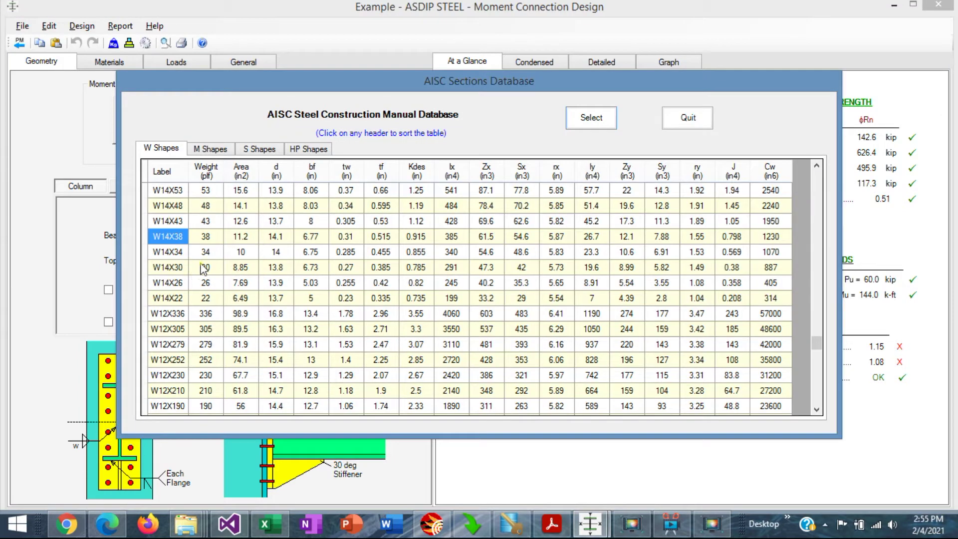
left_click(168, 192)
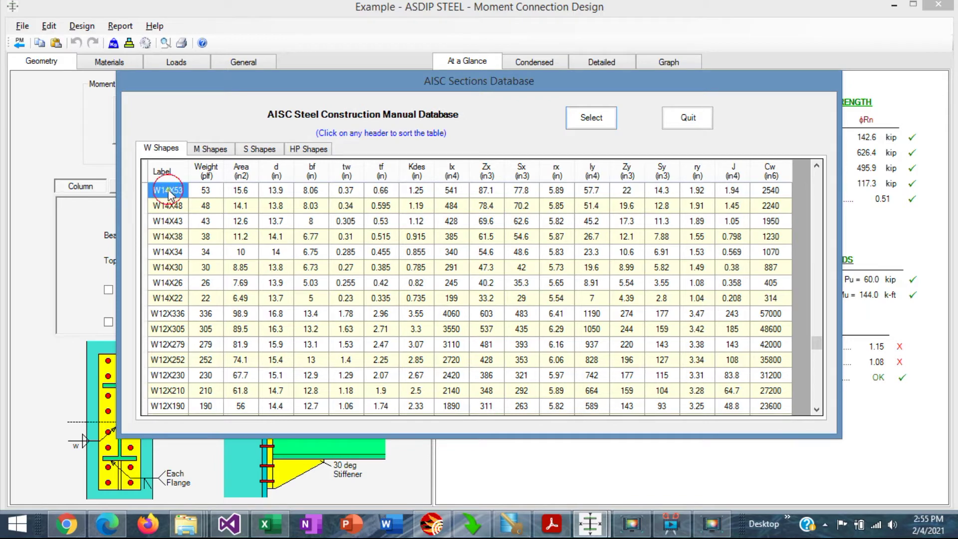
left_click(596, 118)
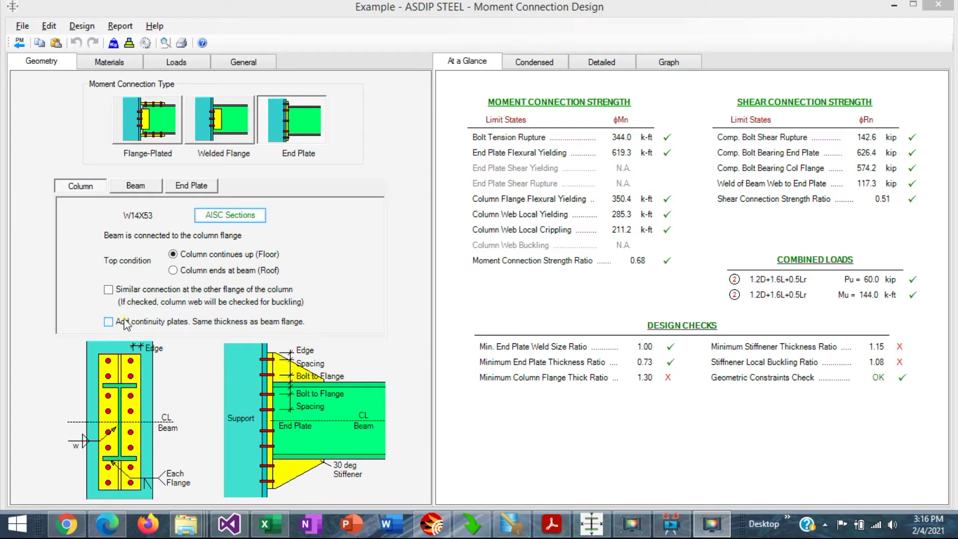
Step: Try the 4-Bolt Unstiffened (4E) and 4-Bolt Stiffened (4ES) end plate connection types, and return to 8-Bolt Stiffened (8ES)
left_click(137, 189)
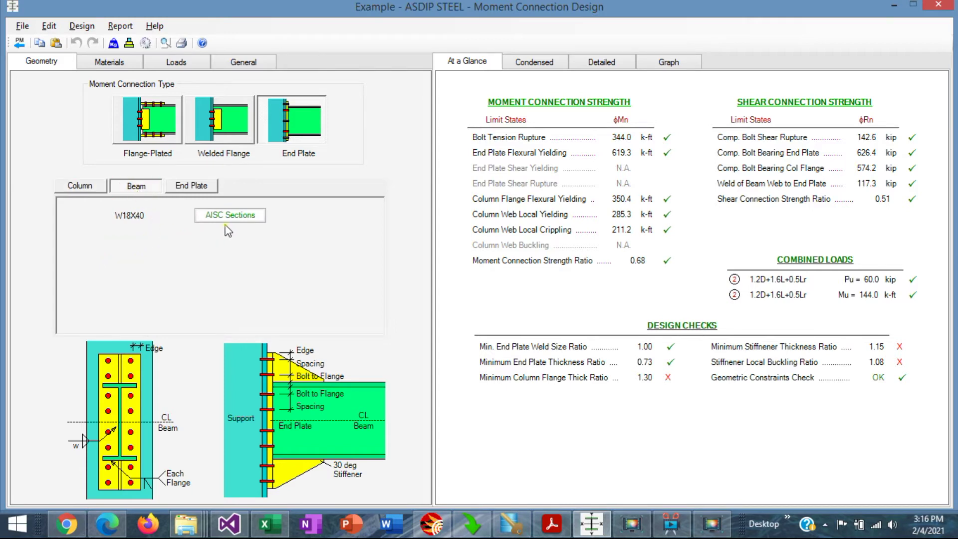
left_click(188, 191)
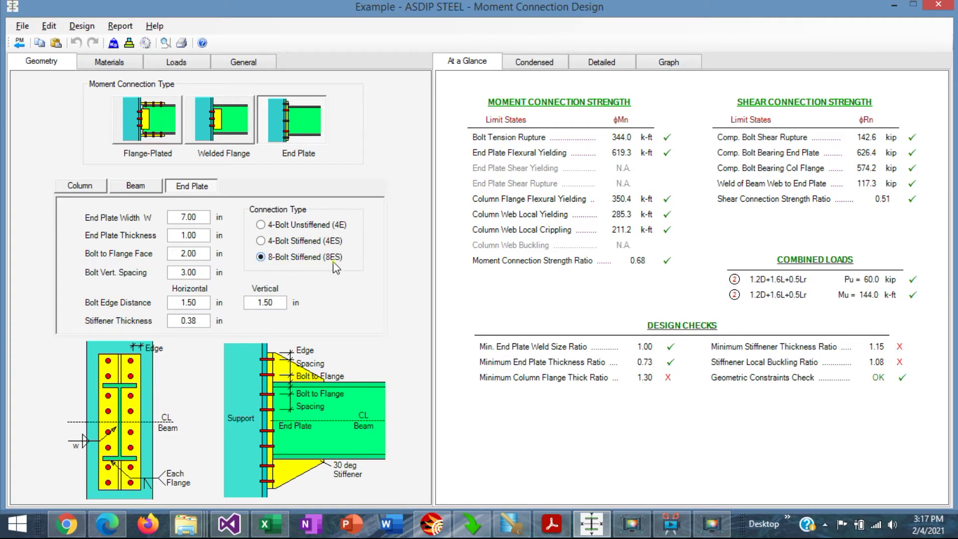
left_click(261, 225)
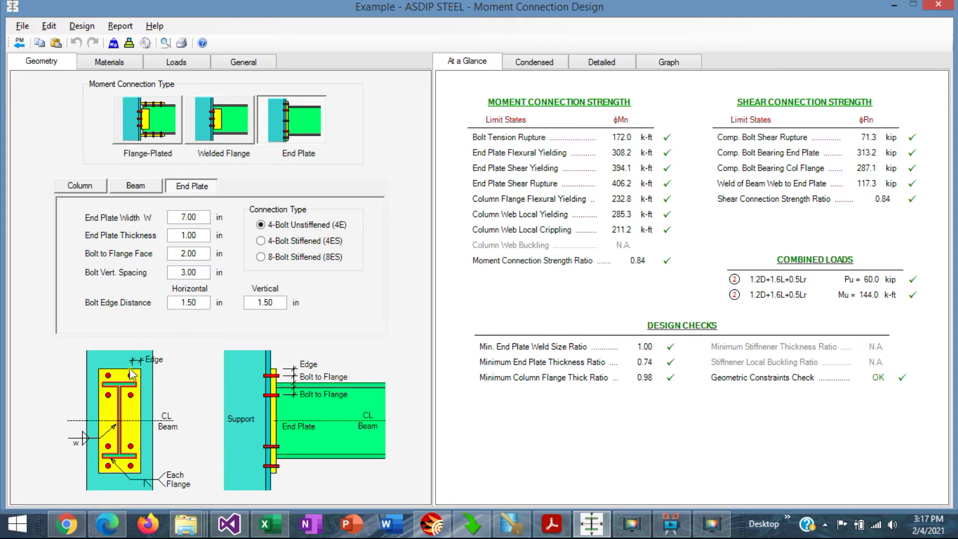
left_click(260, 241)
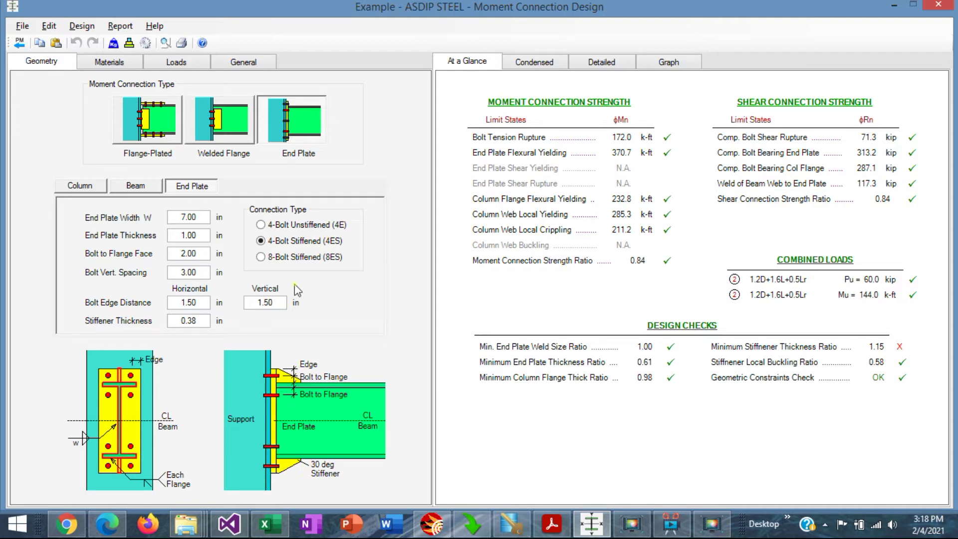
left_click(261, 257)
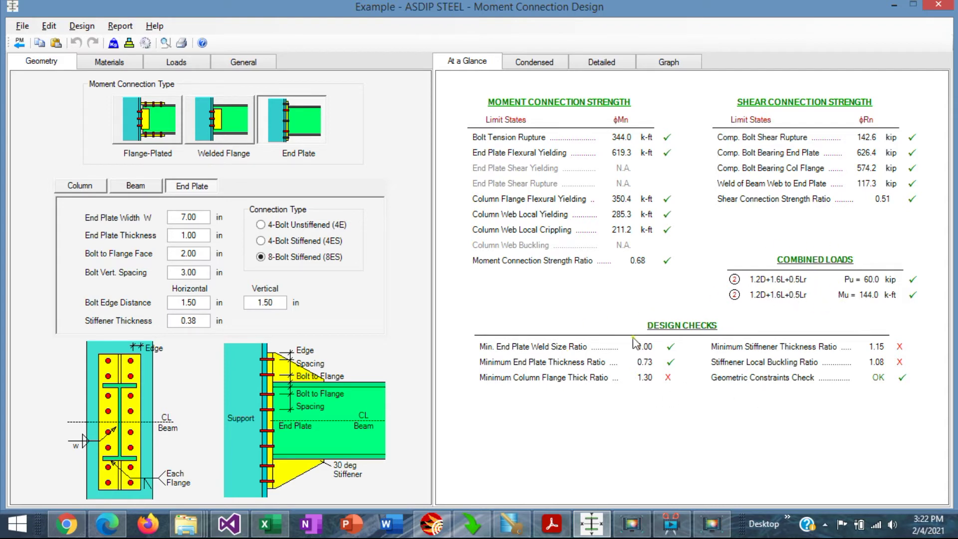
Step: Review the material properties of the column, beam, end plate, bolts and weld, including the available bolt materials
left_click(106, 63)
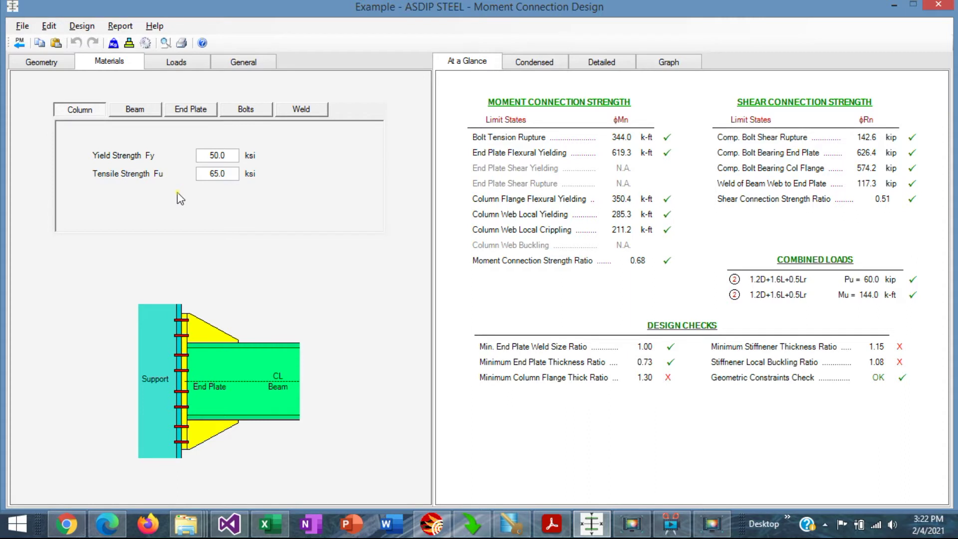
left_click(134, 111)
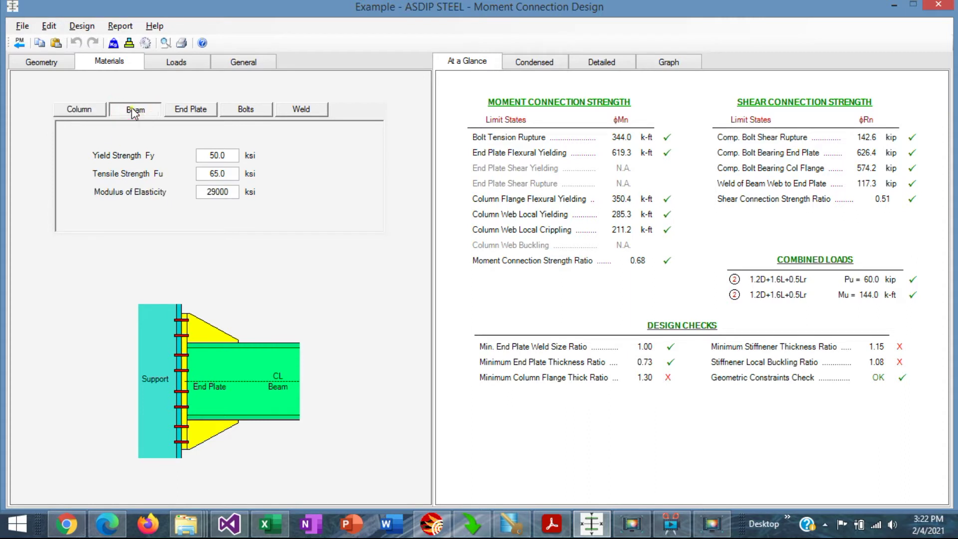
left_click(189, 111)
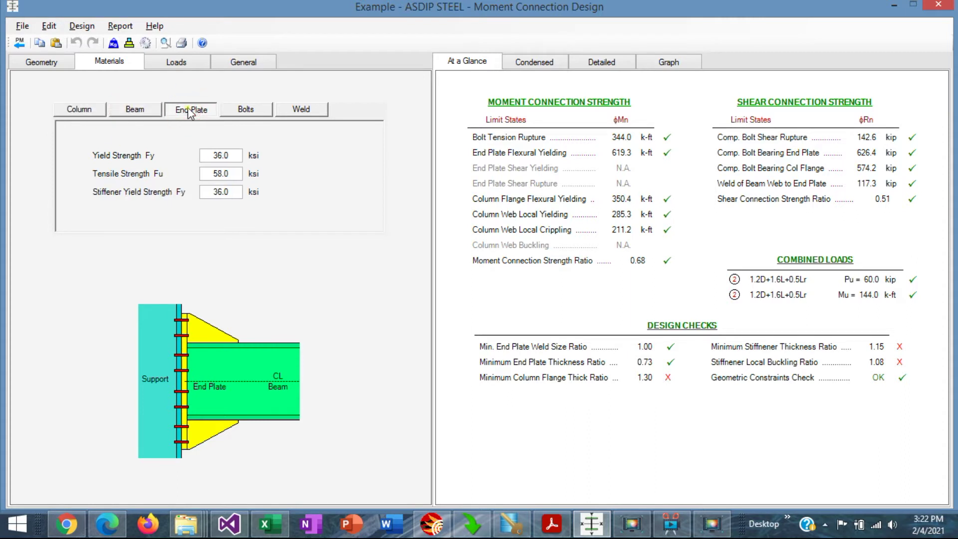
left_click(248, 111)
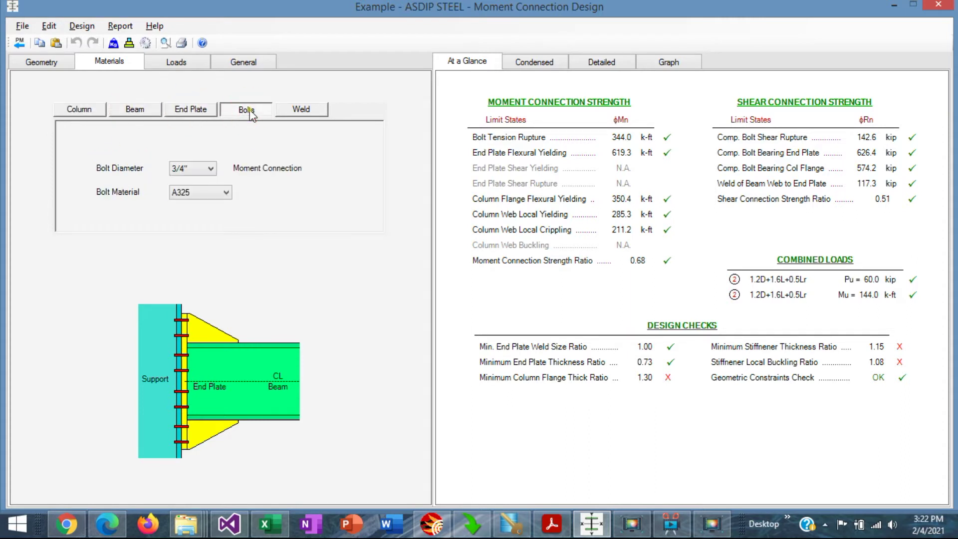
left_click(304, 112)
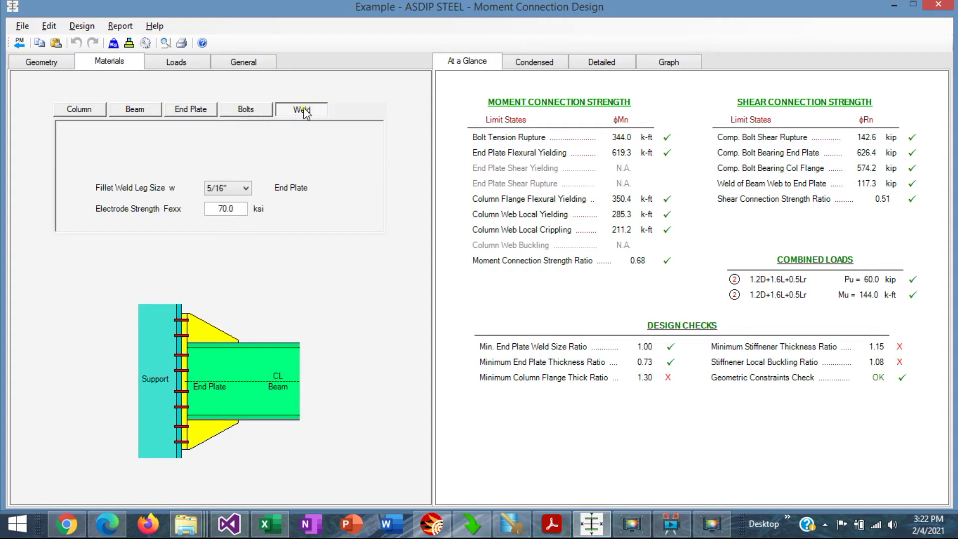
left_click(190, 111)
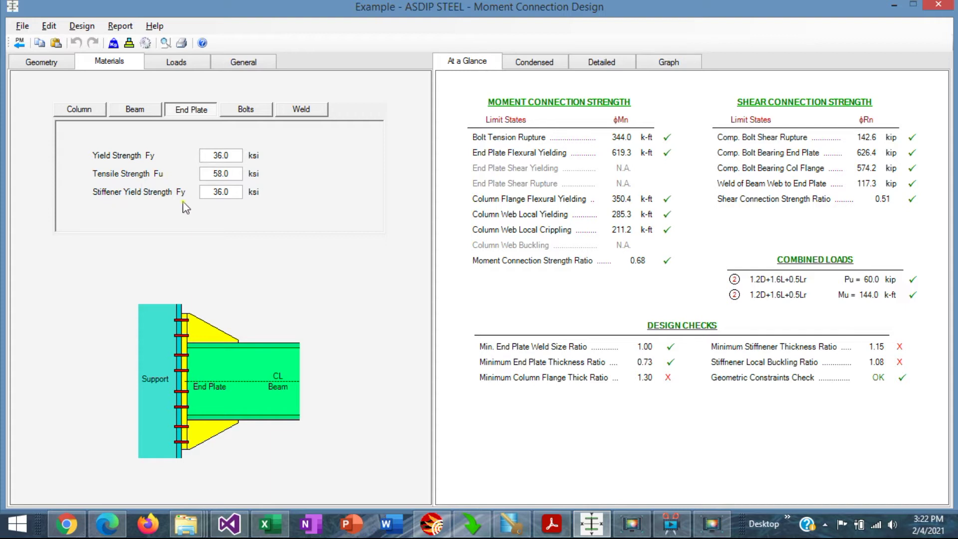
left_click(248, 110)
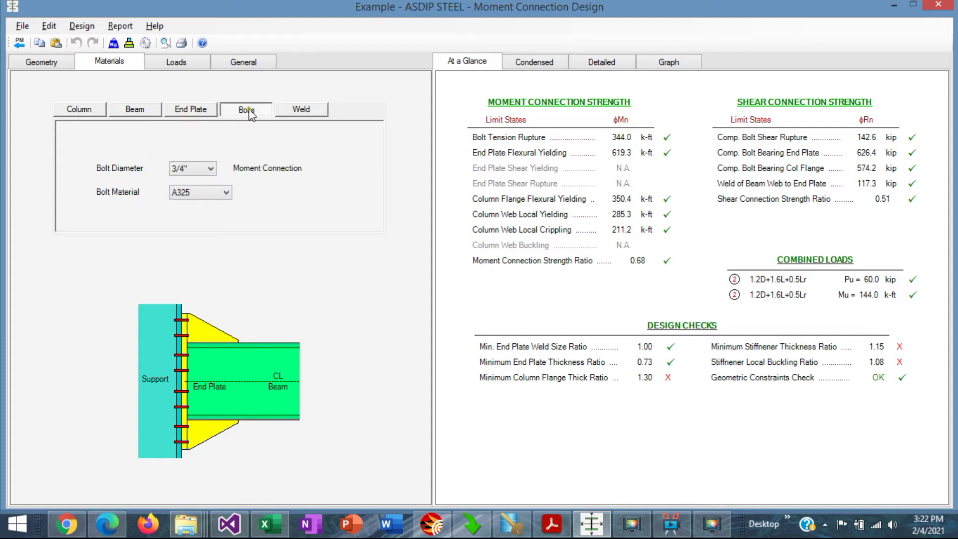
left_click(226, 191)
left_click(225, 191)
Step: Examine the condensed results for shear and moment connection strength, combined loads, design checks and geometric constraints
left_click(539, 62)
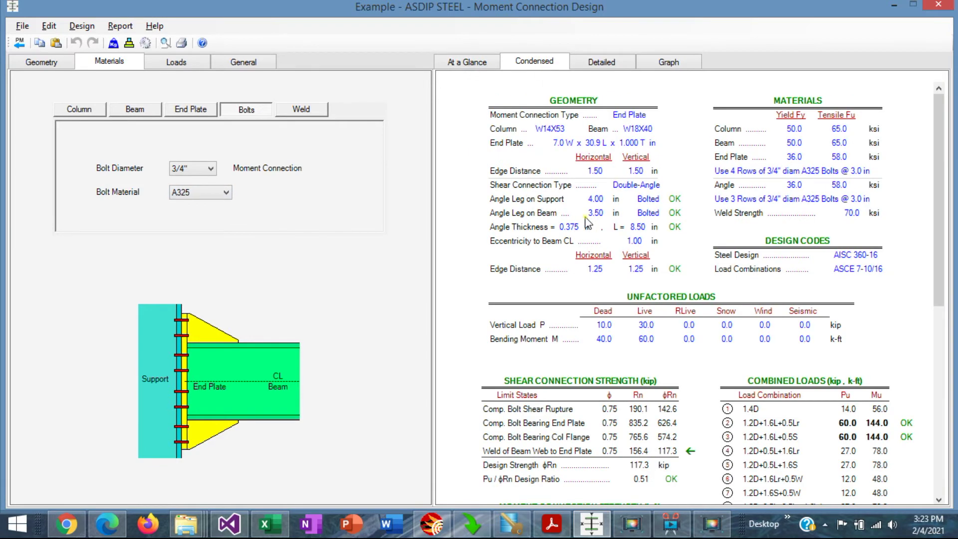
scroll(589, 265, "down", 2)
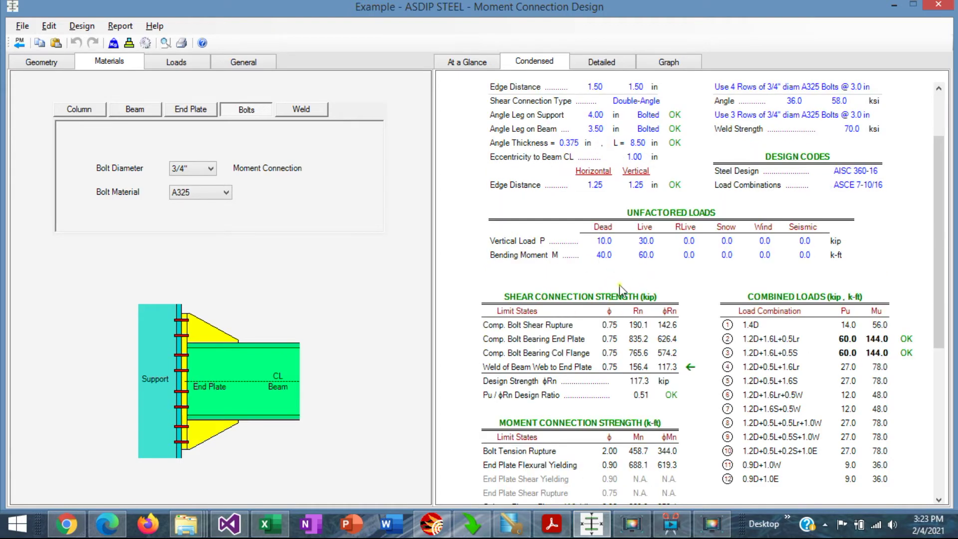
scroll(619, 285, "down", 2)
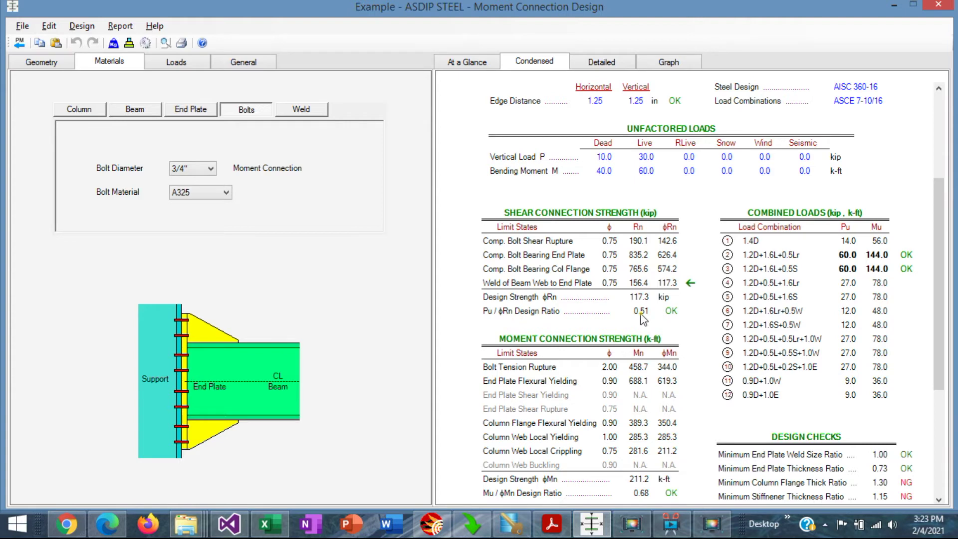
scroll(667, 338, "down", 2)
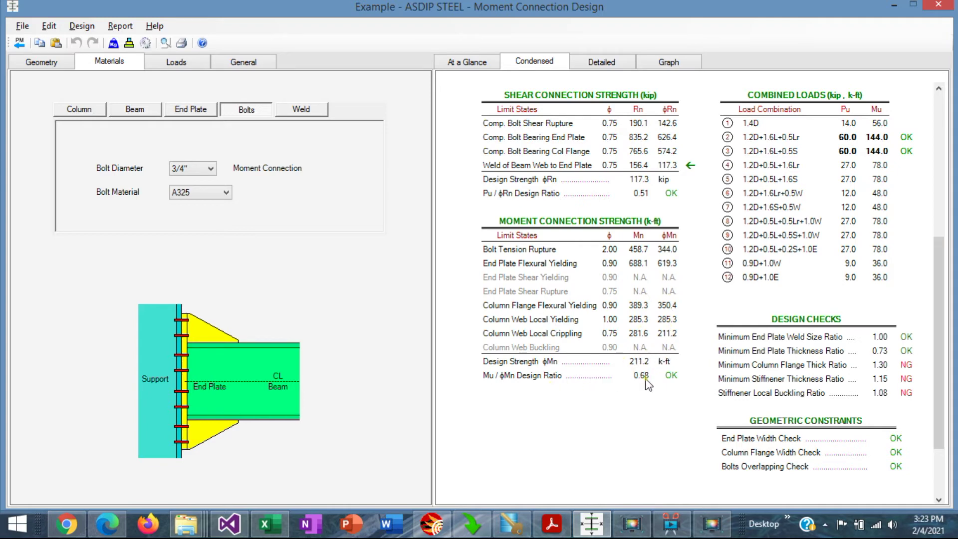
scroll(645, 385, "up", 2)
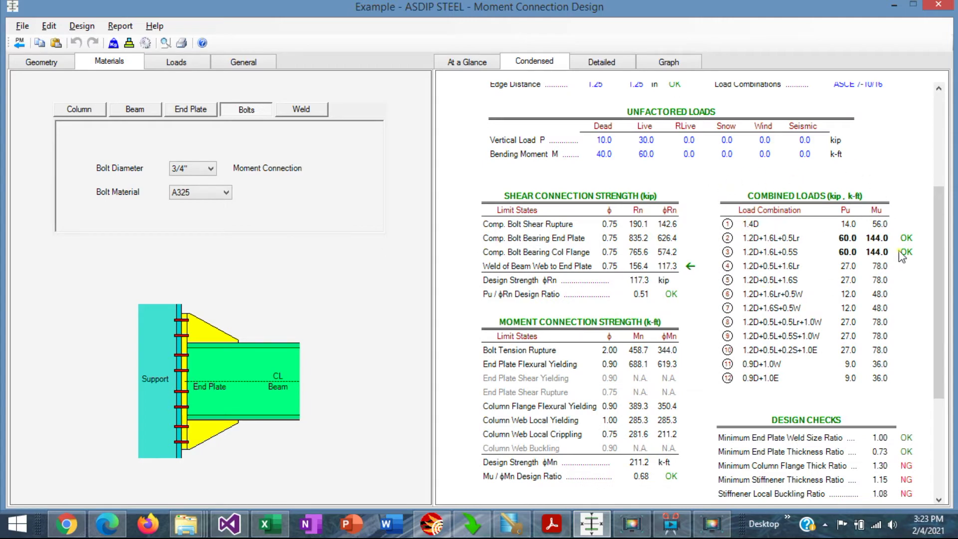
scroll(898, 316, "down", 3)
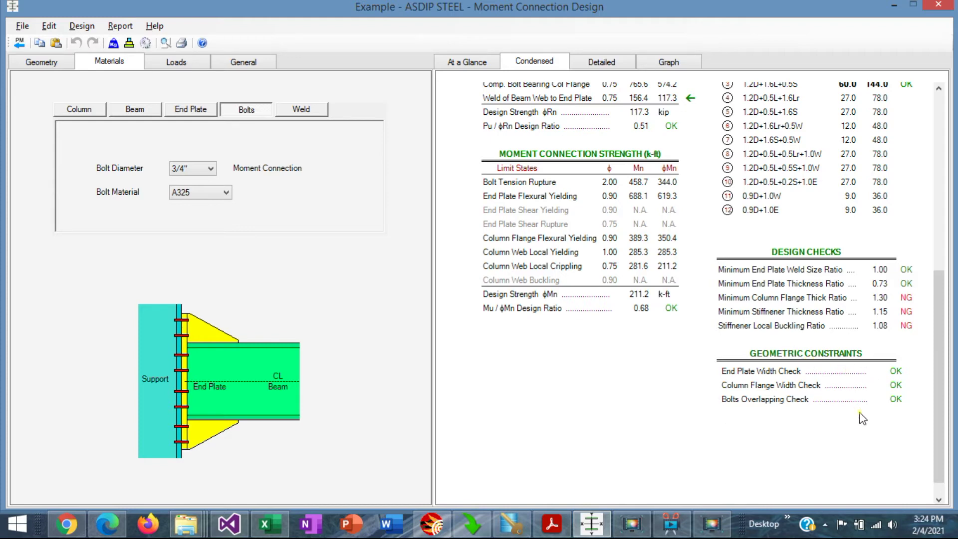
Step: Review the load combinations without changing them, and try a single set of pre-combined loads before returning to nominal loads
left_click(177, 62)
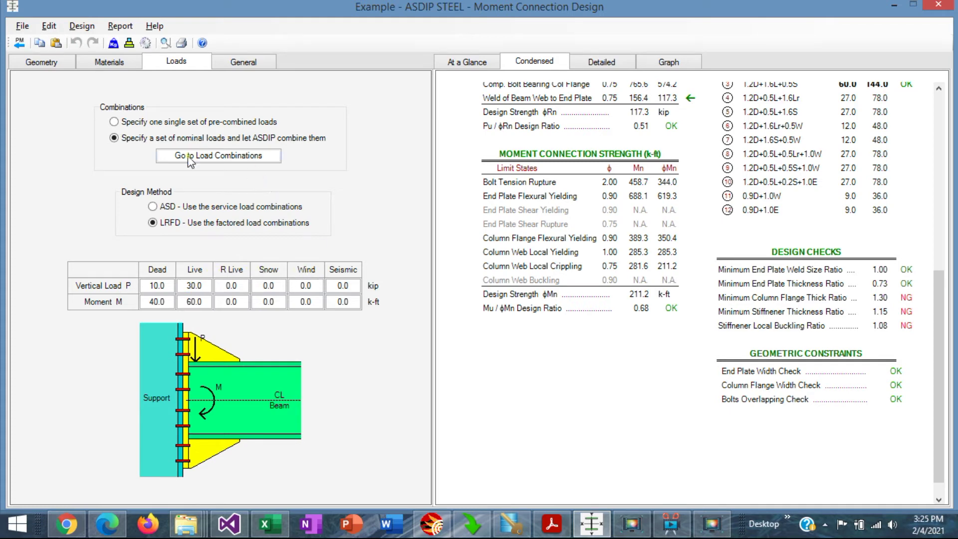
left_click(222, 155)
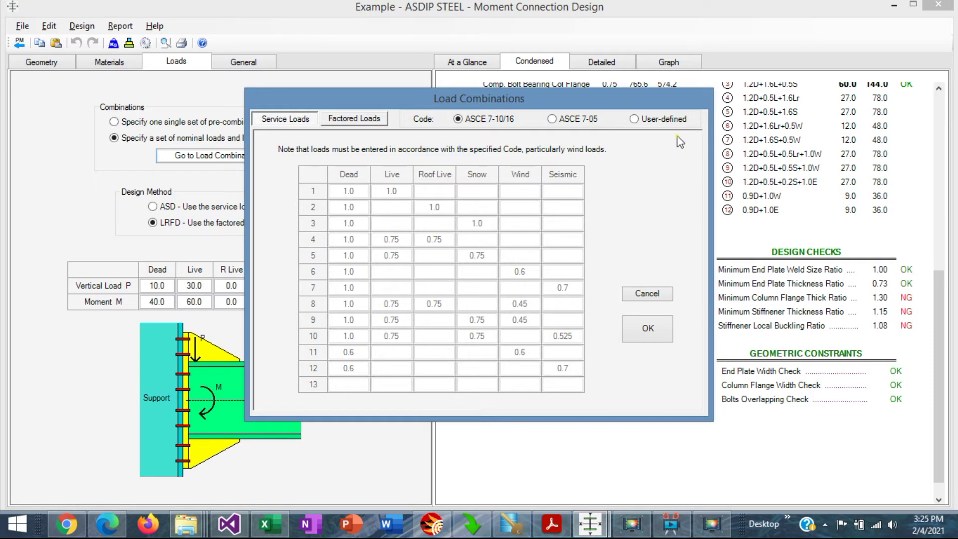
left_click(647, 295)
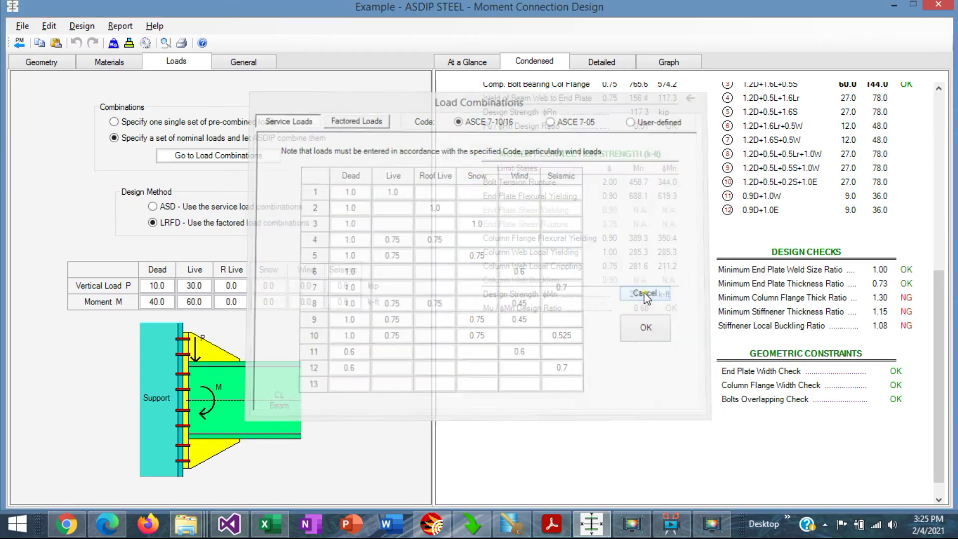
left_click(114, 123)
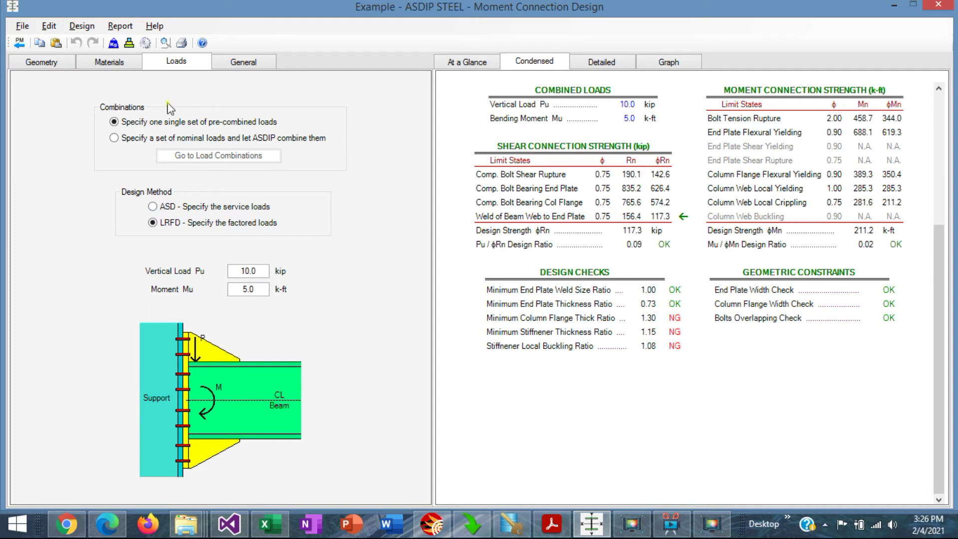
left_click(184, 138)
Step: Examine the detailed calculations from the combined loads through shear and moment connection strength to the design checks and geometric constraints
left_click(600, 63)
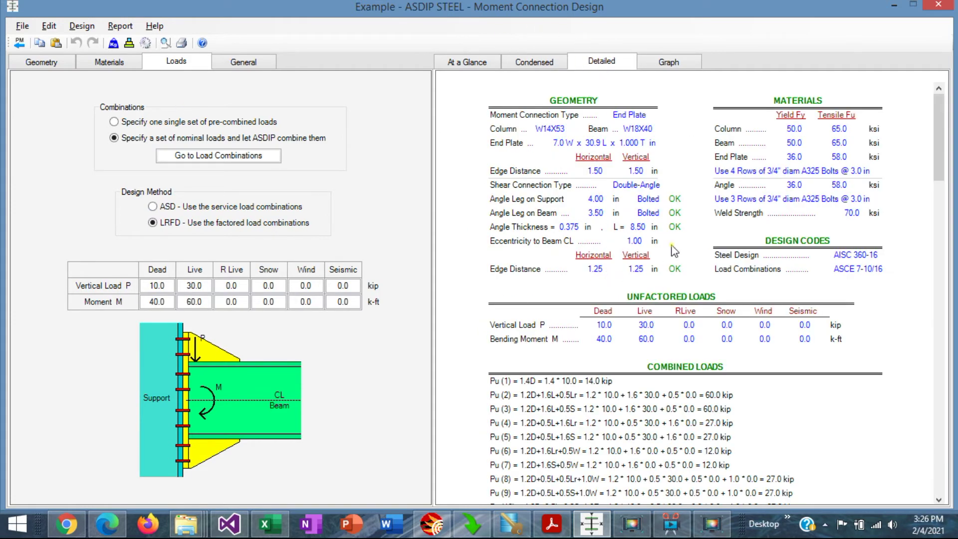
scroll(674, 249, "down", 5)
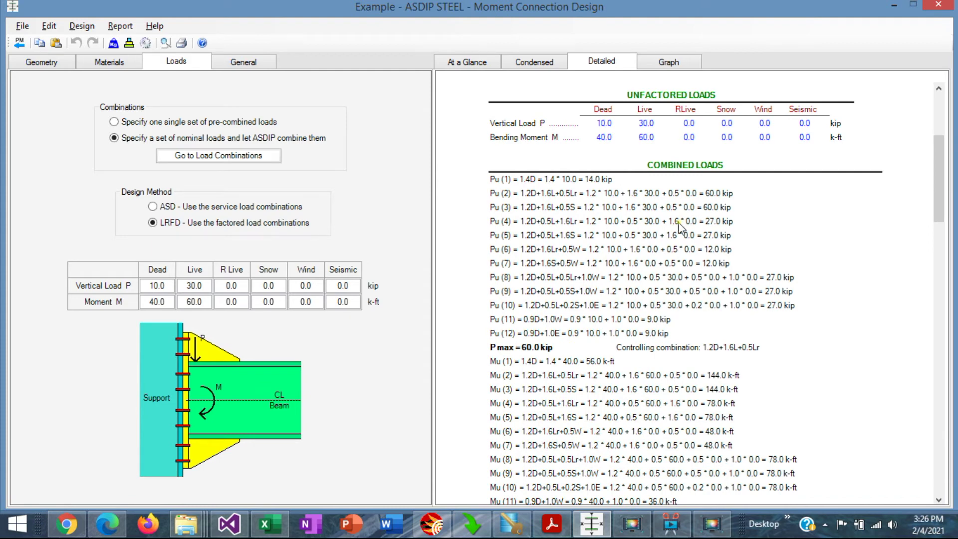
scroll(579, 263, "down", 2)
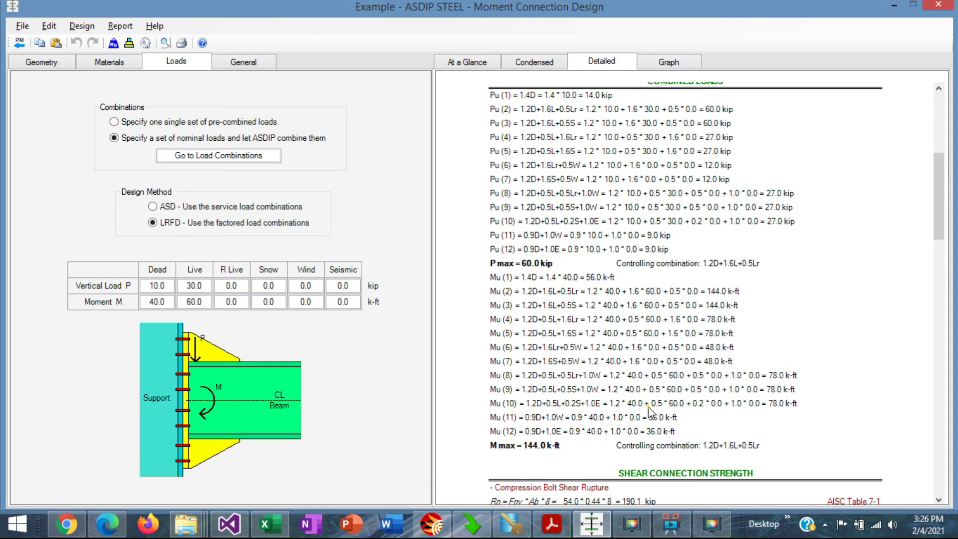
scroll(648, 408, "down", 8)
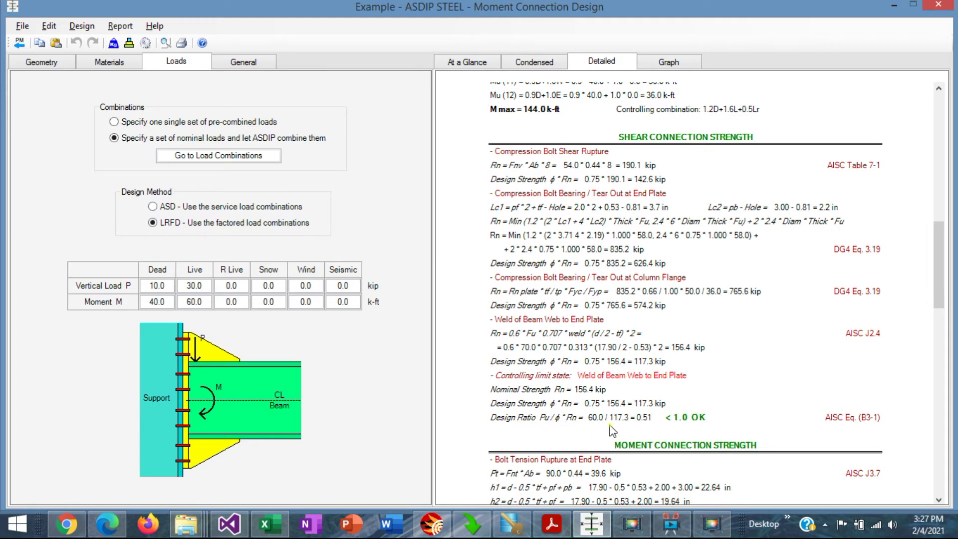
scroll(612, 430, "down", 6)
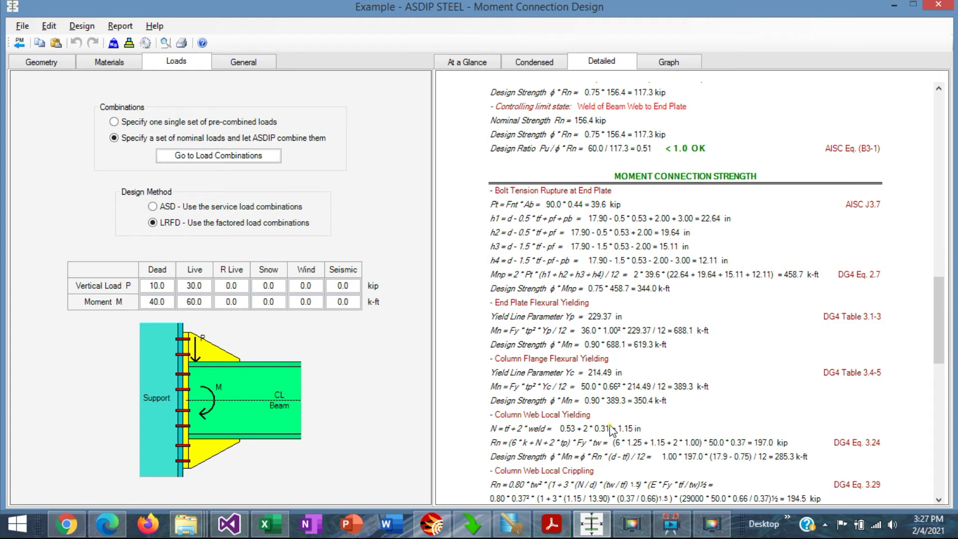
scroll(613, 430, "down", 2)
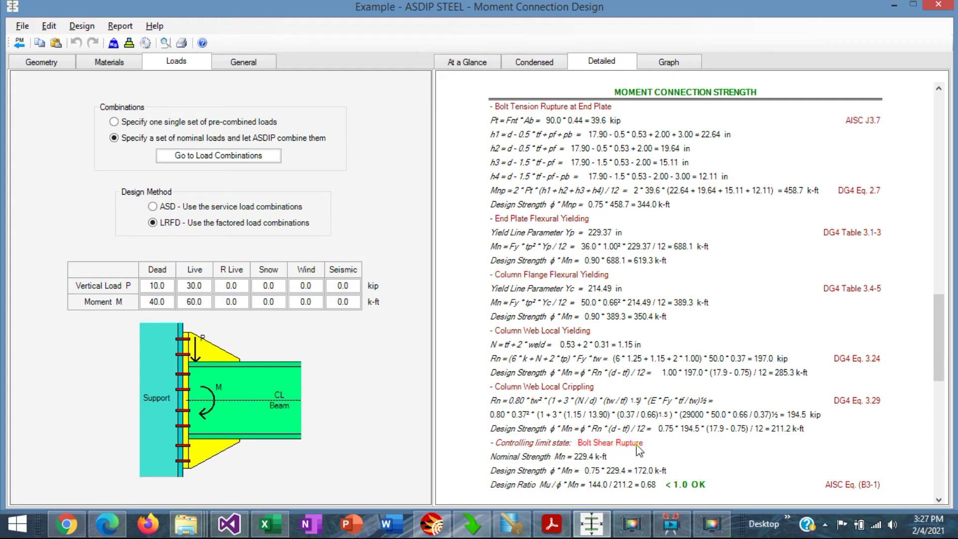
scroll(640, 451, "down", 2)
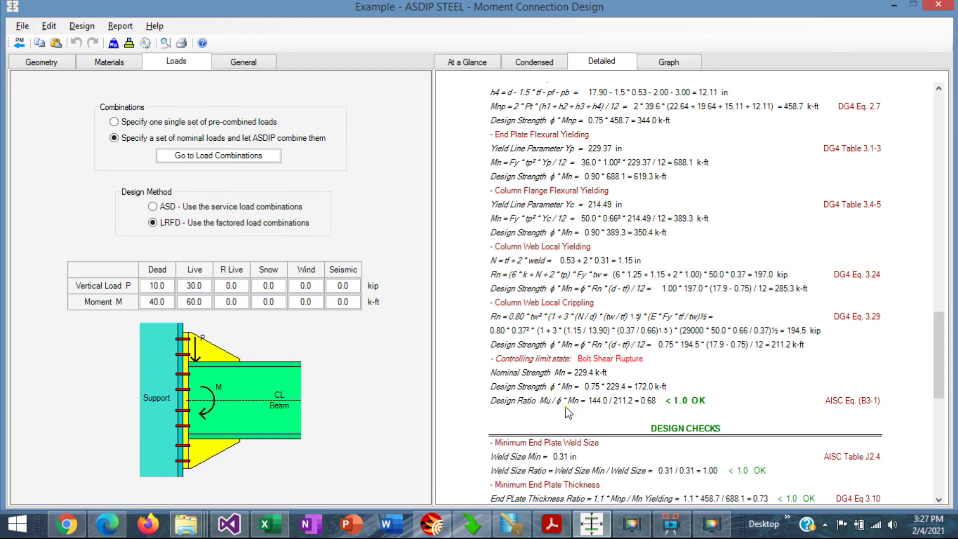
scroll(637, 418, "down", 6)
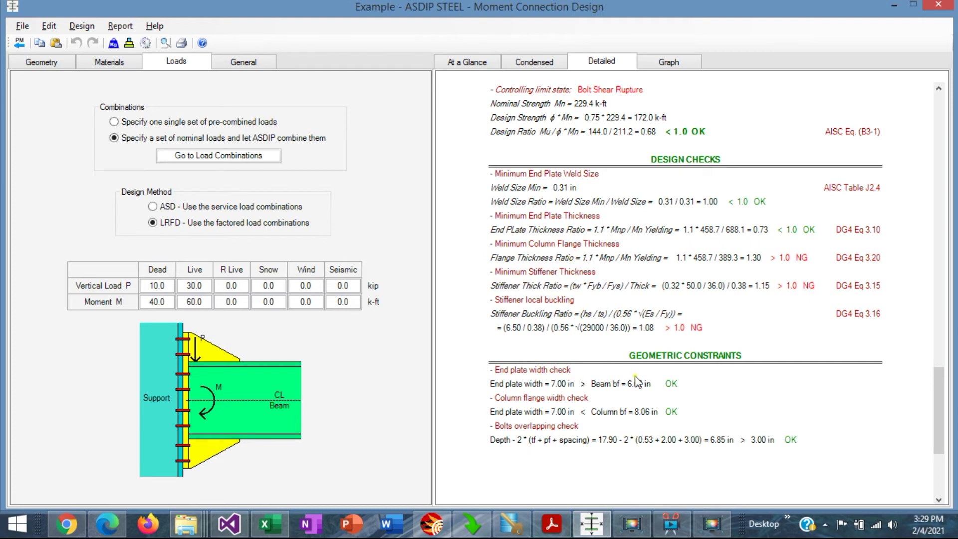
Step: Check the geometric constraints at the end of the detailed calculations and view the graphical front, side and top views of the connection
scroll(638, 383, "down", 2)
scroll(638, 382, "down", 2)
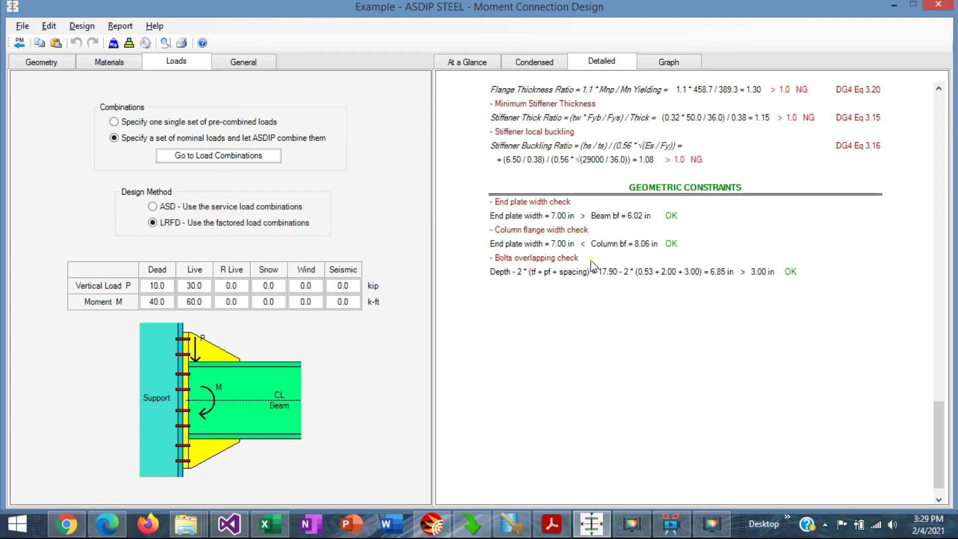
left_click(676, 66)
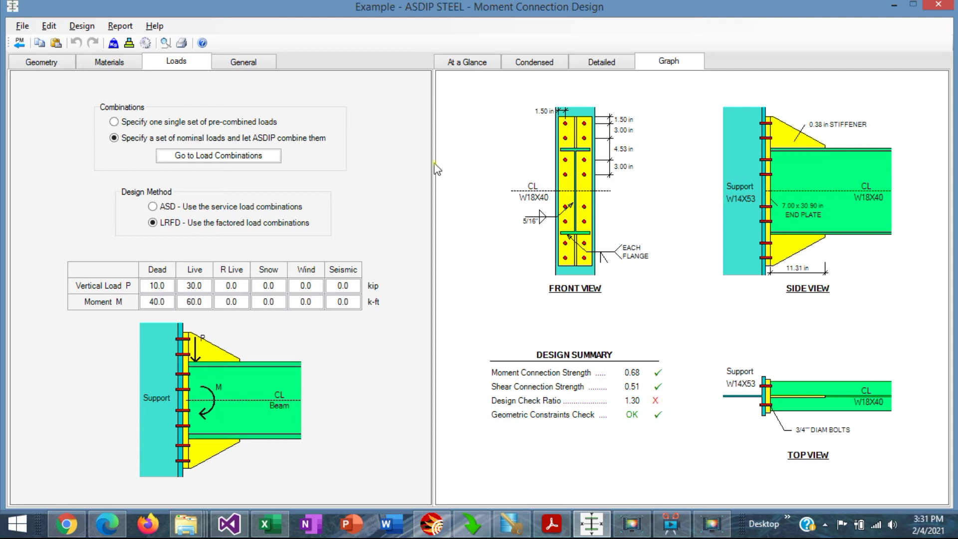
Step: Preview the condensed report for printing and page through it to the connection drawings on page 3
left_click(165, 43)
left_click(439, 294)
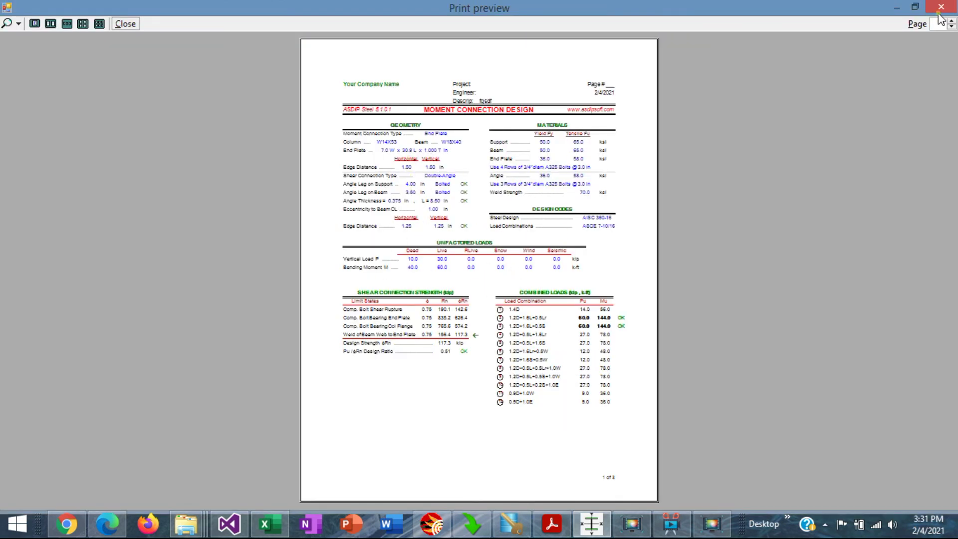
left_click(952, 21)
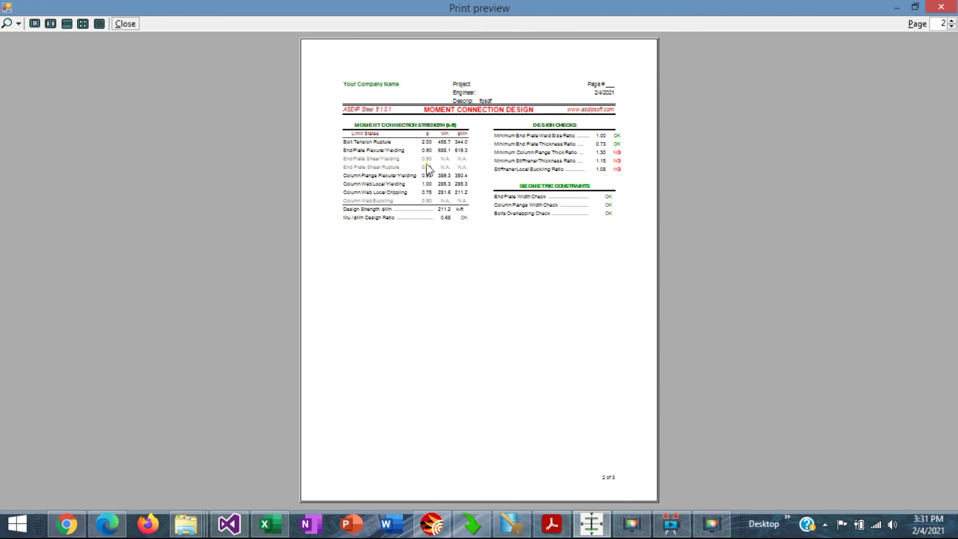
left_click(952, 22)
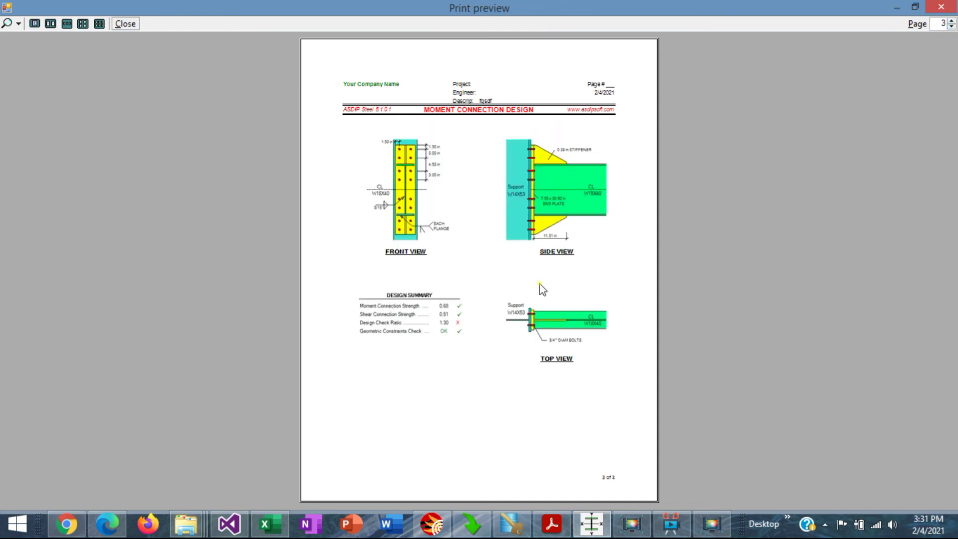
Step: Preview the detailed report, page through its calculations to the drawings on page 5, and close the preview
left_click(952, 26)
left_click(952, 26)
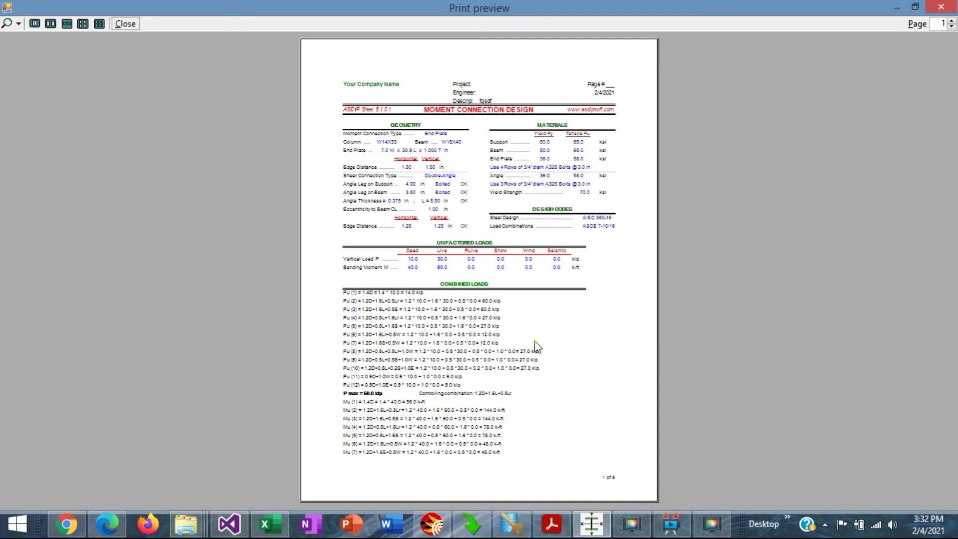
left_click(952, 22)
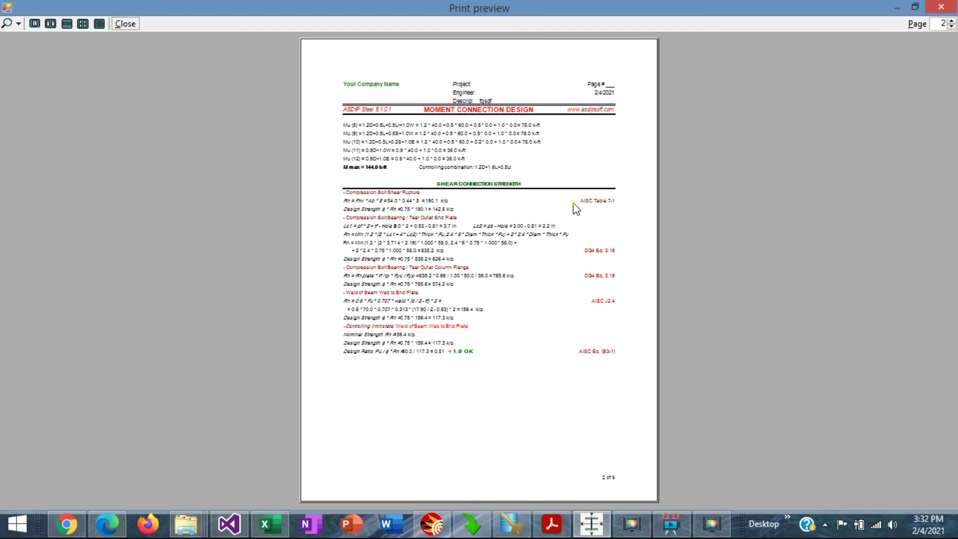
left_click(951, 22)
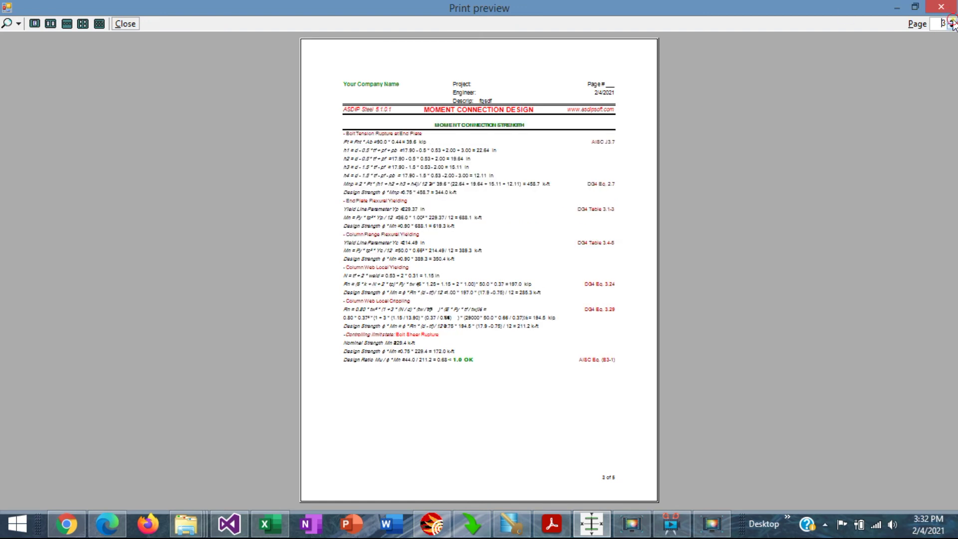
left_click(951, 22)
left_click(952, 22)
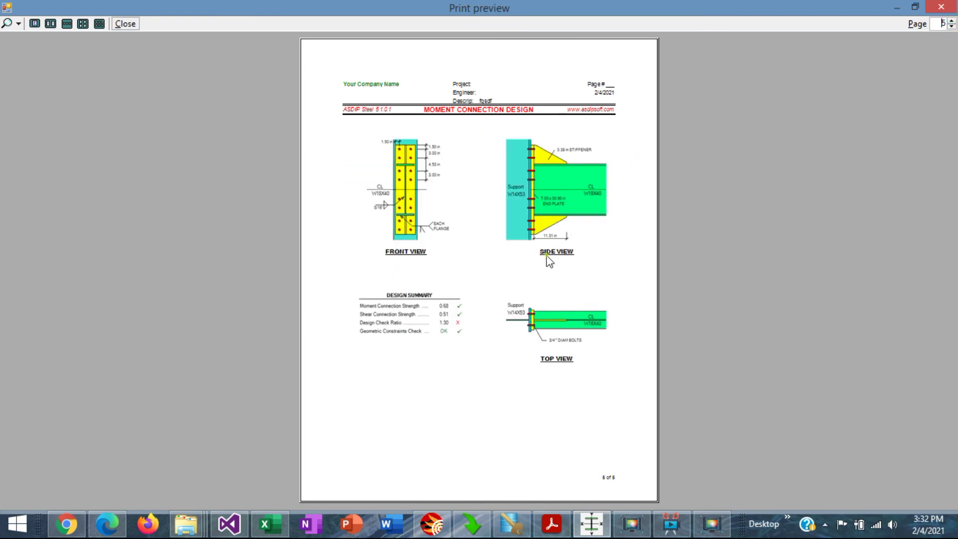
left_click(942, 4)
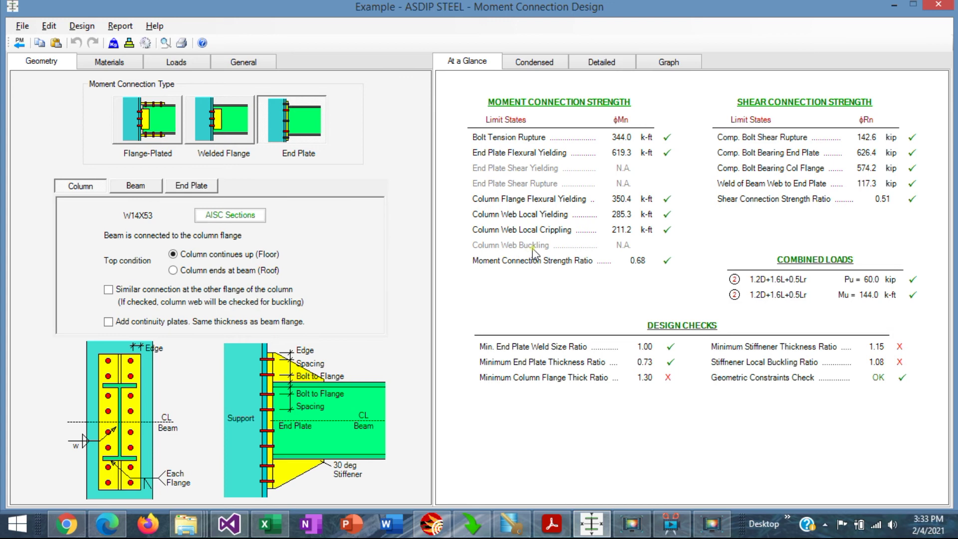
Step: Try the similar opposite-flange connection, continuity plates and column-ends-at-beam (Roof) options individually, and restore the column that continues up (Floor) without extras
left_click(109, 290)
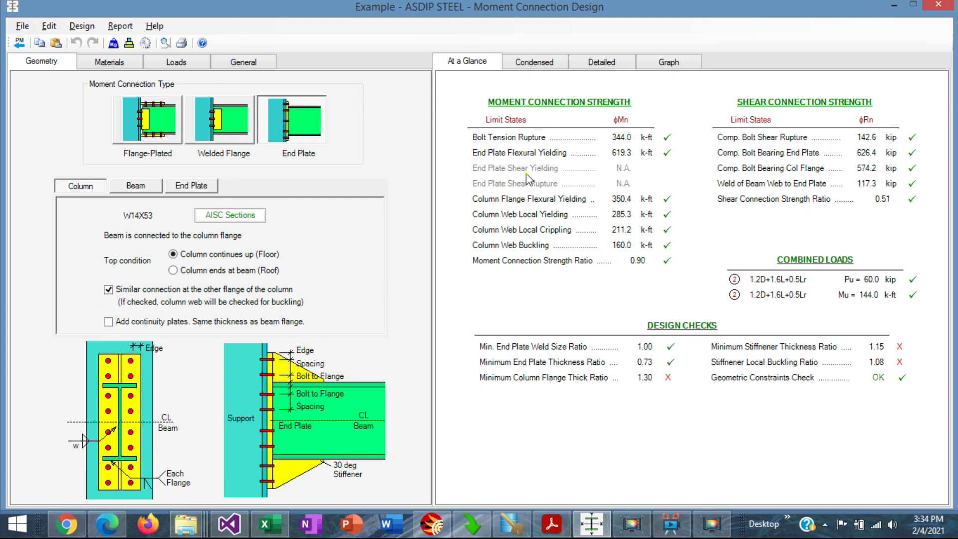
left_click(109, 322)
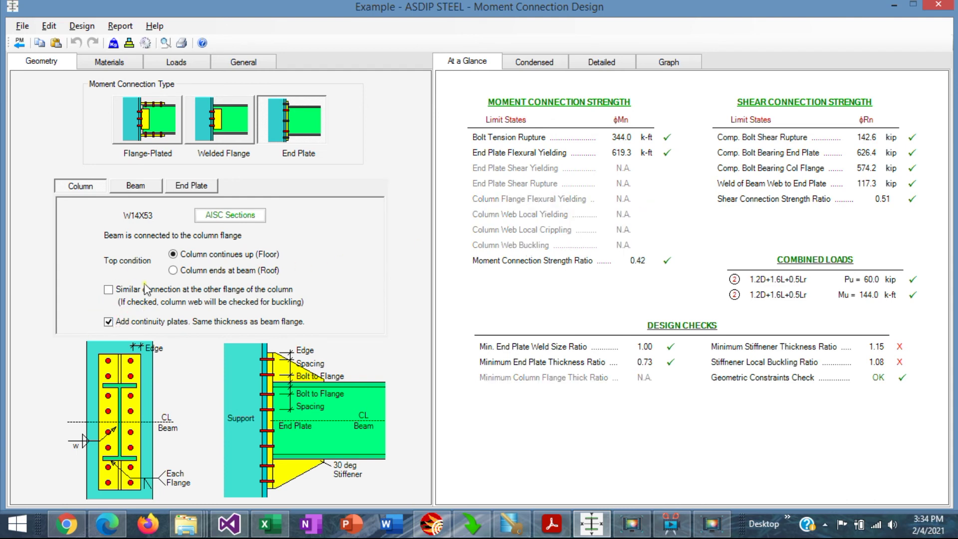
left_click(173, 270)
left_click(109, 322)
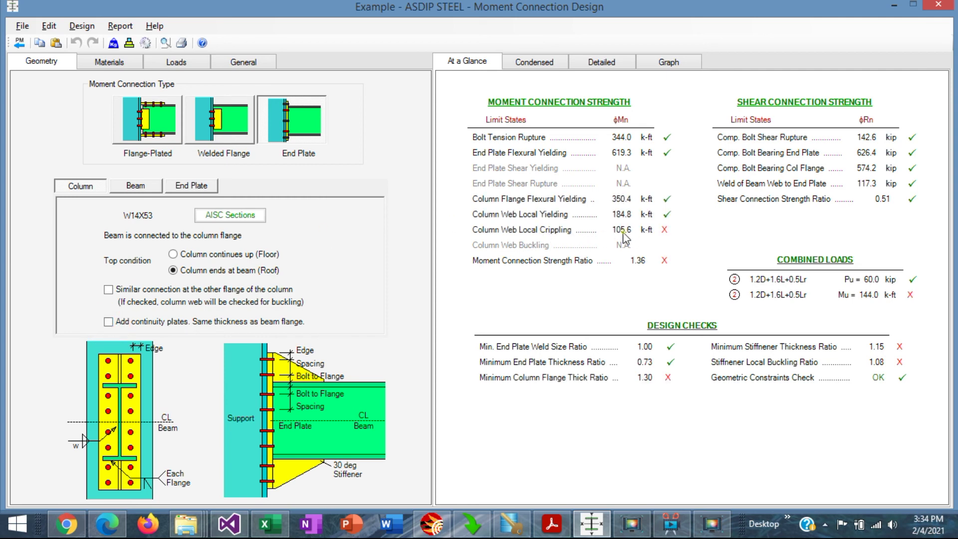
left_click(172, 254)
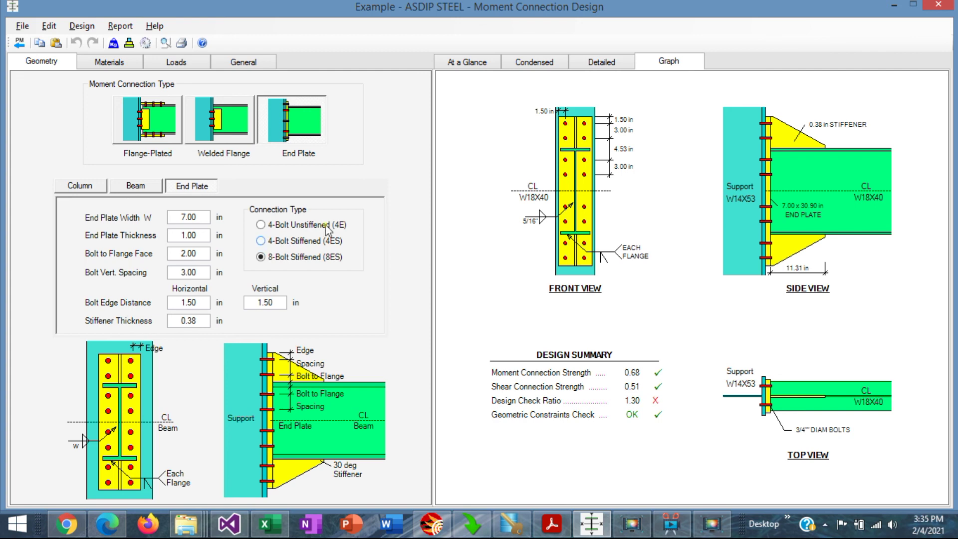
Step: Compare the 4-bolt stiffened (4ES) end plate graphically and switch the connection type to 4-bolt unstiffened (4E)
left_click(261, 242)
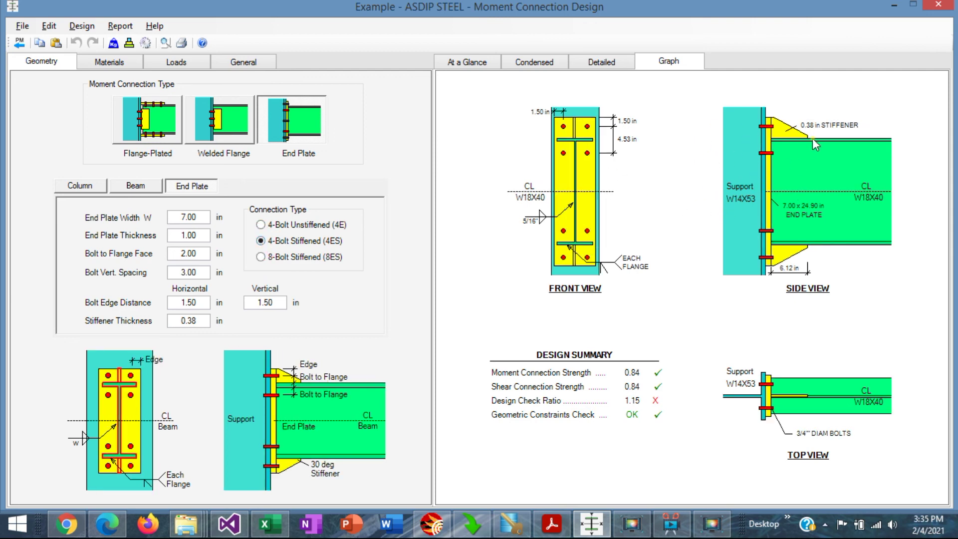
left_click(261, 224)
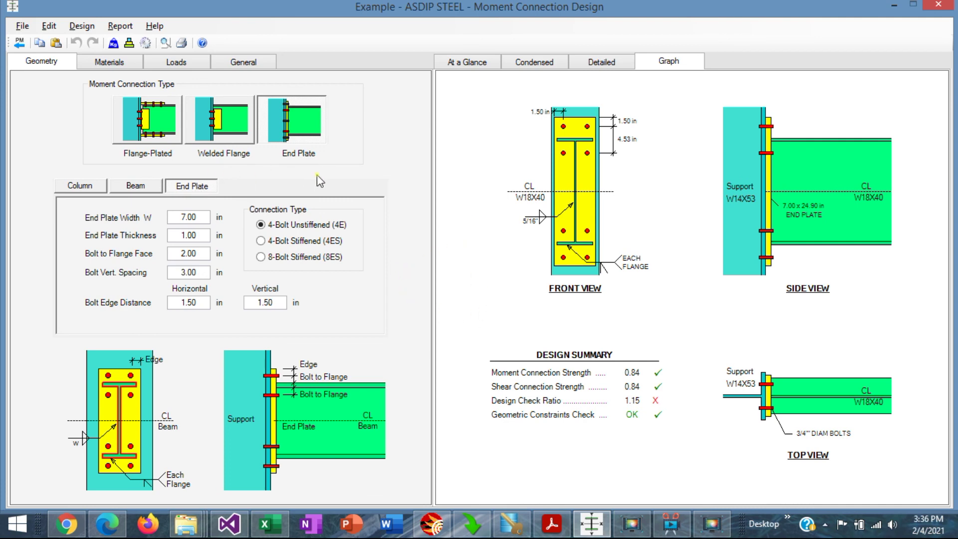
Step: Compare the Flange-Plated and Welded Flange moment connection types in the graphical view and return to the End Plate type
left_click(146, 129)
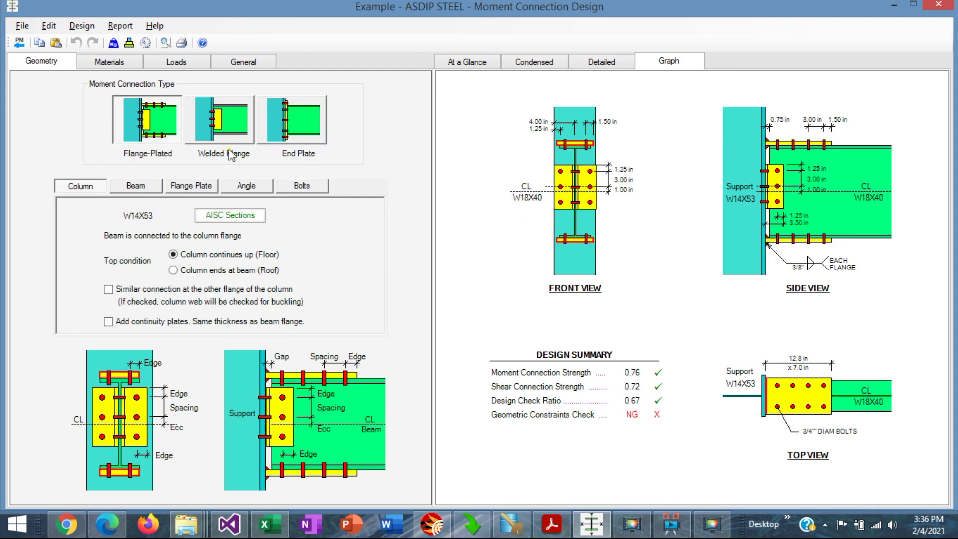
left_click(218, 131)
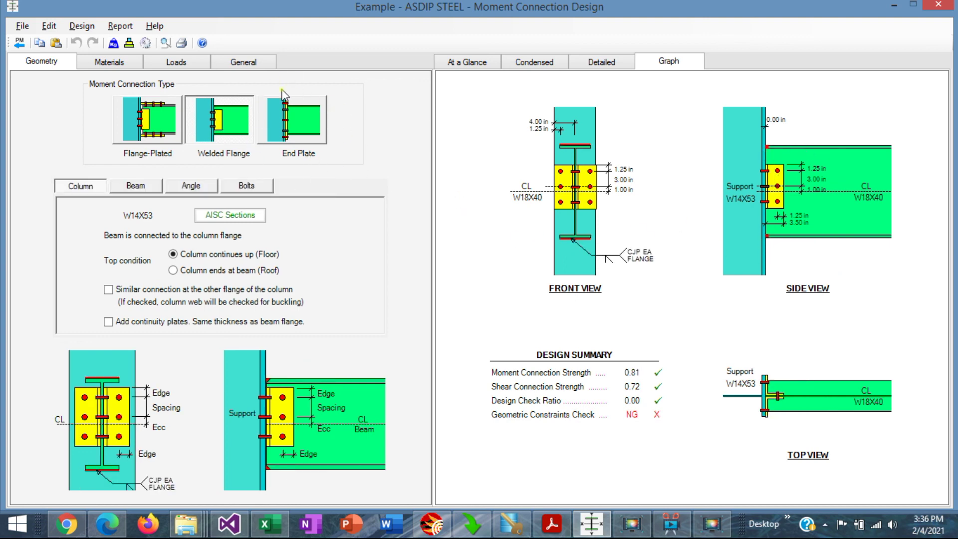
left_click(306, 132)
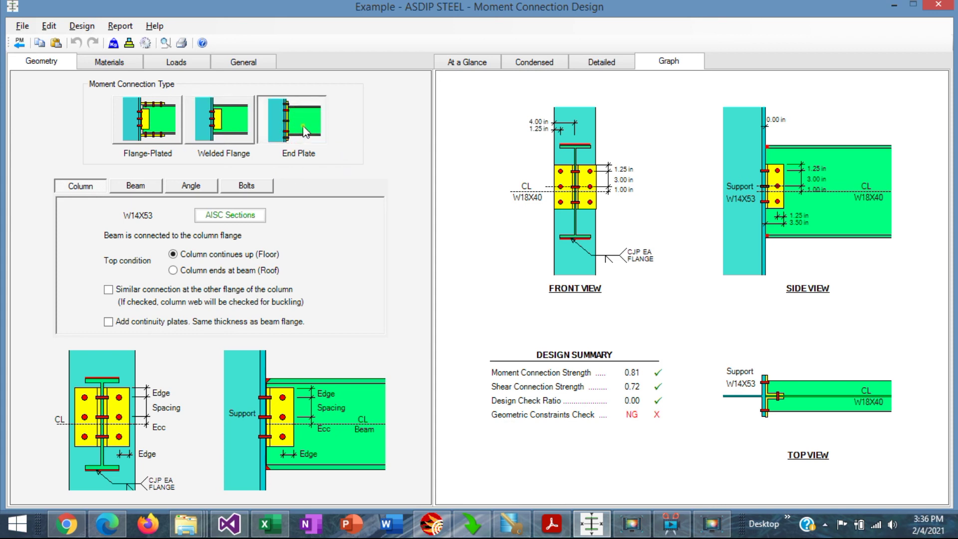